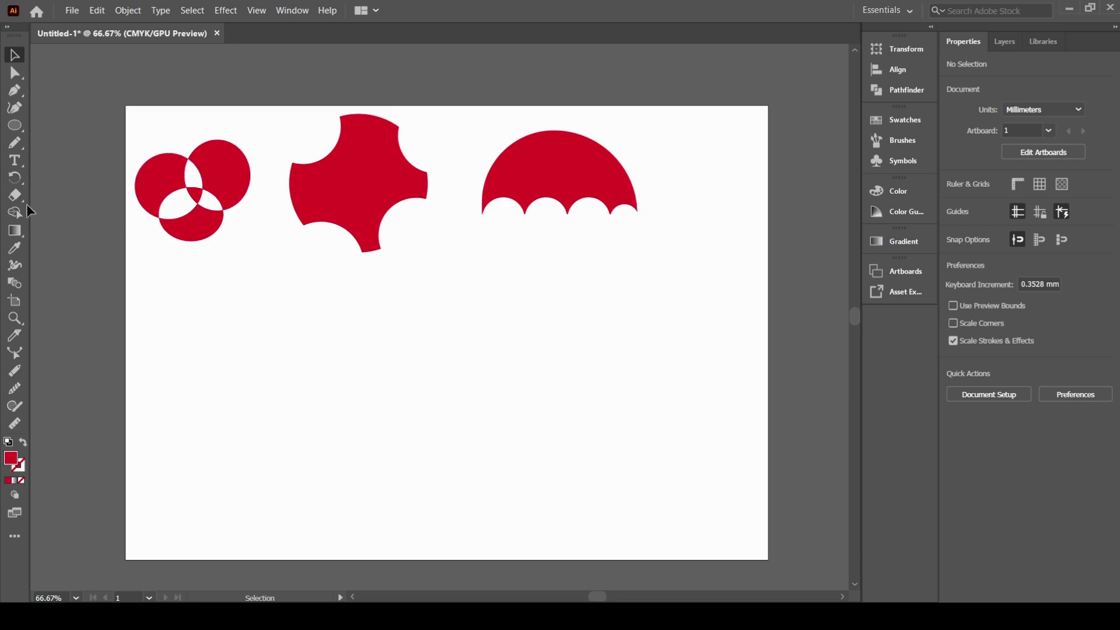
Draw a red circle with the Ellipse tool, Alt-drag overlapping copies, then deselect.
left_click(14, 126)
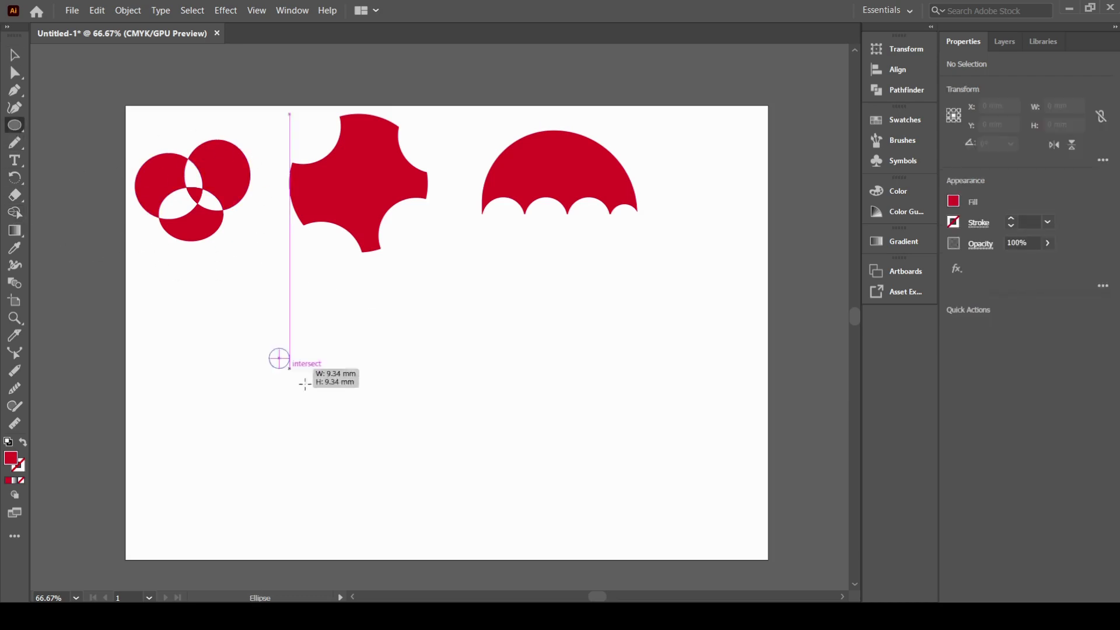
left_click_drag(269, 348, 346, 427)
left_click_drag(309, 387, 360, 414)
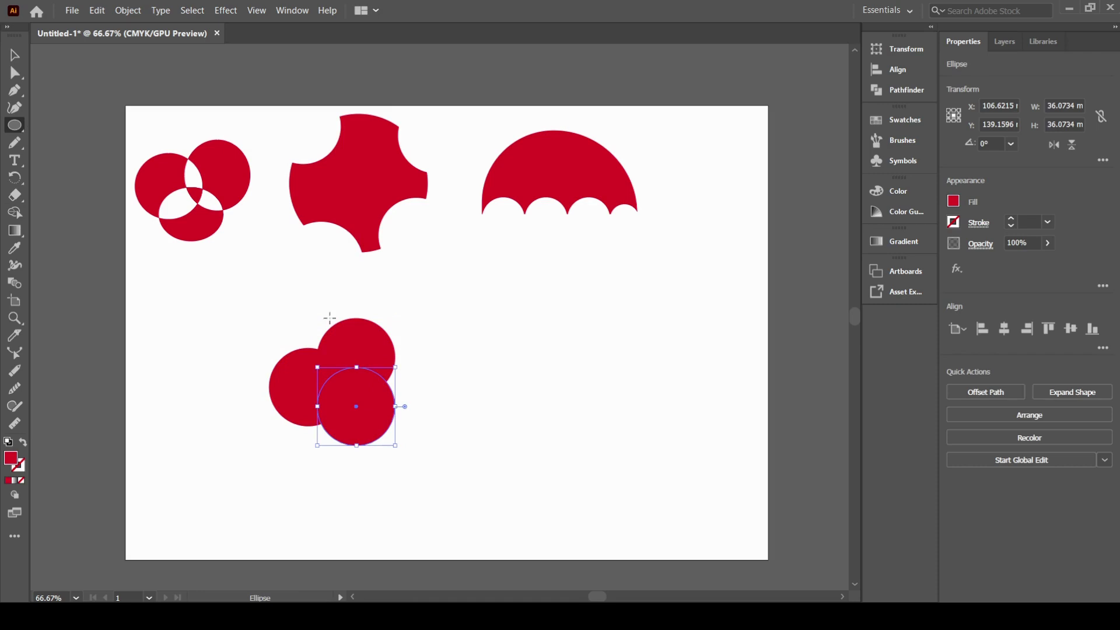
left_click(15, 57)
left_click(403, 321)
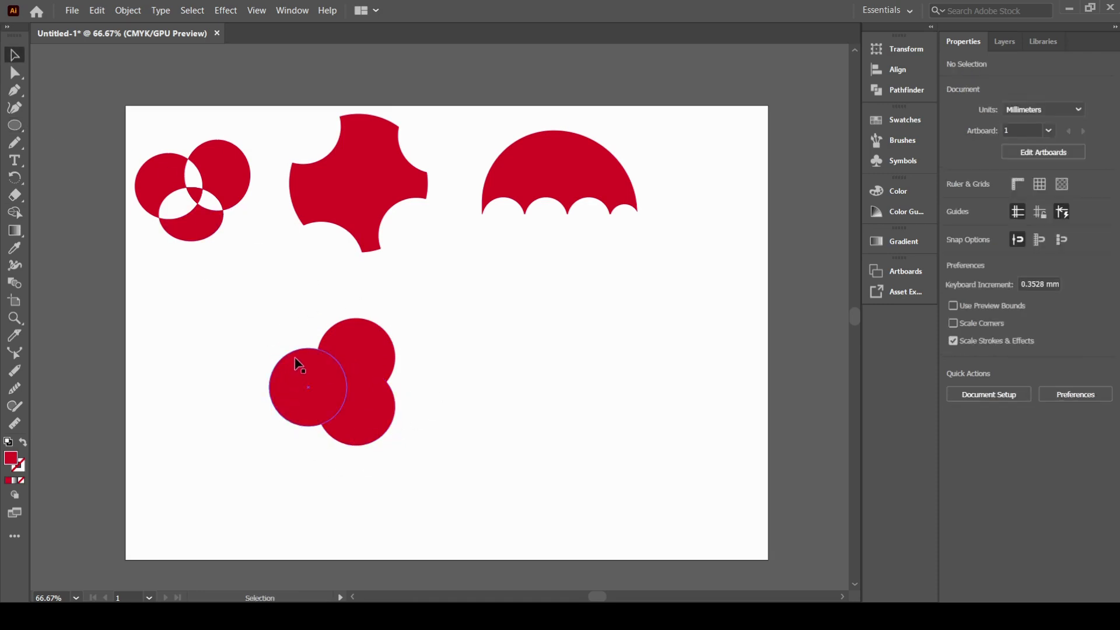
Marquee-select the three overlapping circles, then undo the last change to them.
left_click(317, 383)
left_click(443, 329)
left_click_drag(440, 308, 255, 448)
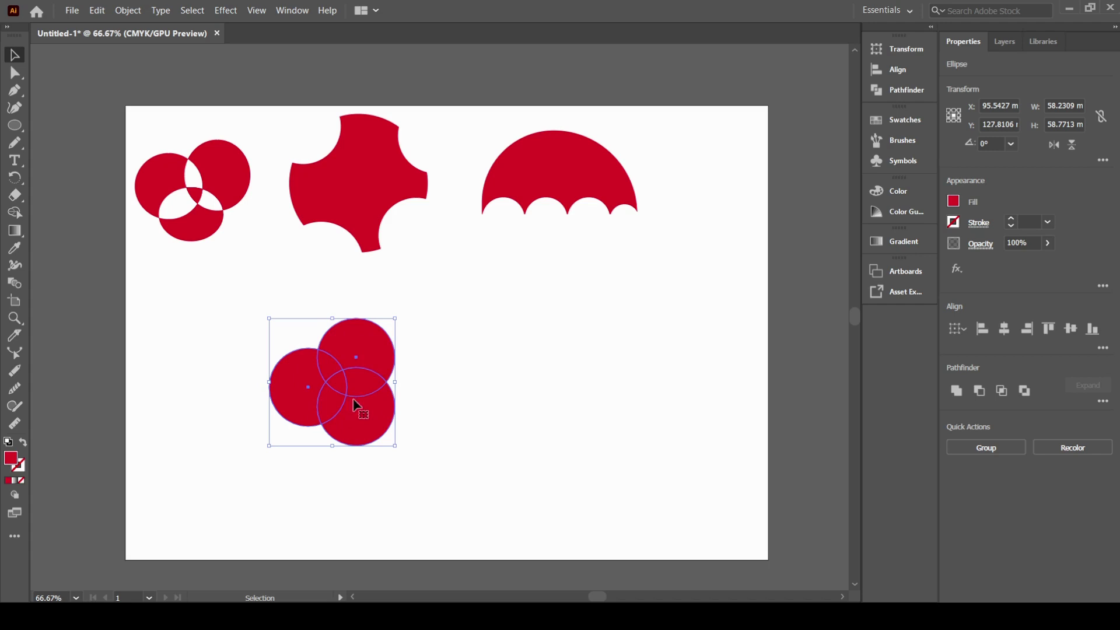
left_click_drag(356, 406, 402, 391)
left_click(443, 384)
left_click_drag(472, 330, 333, 400)
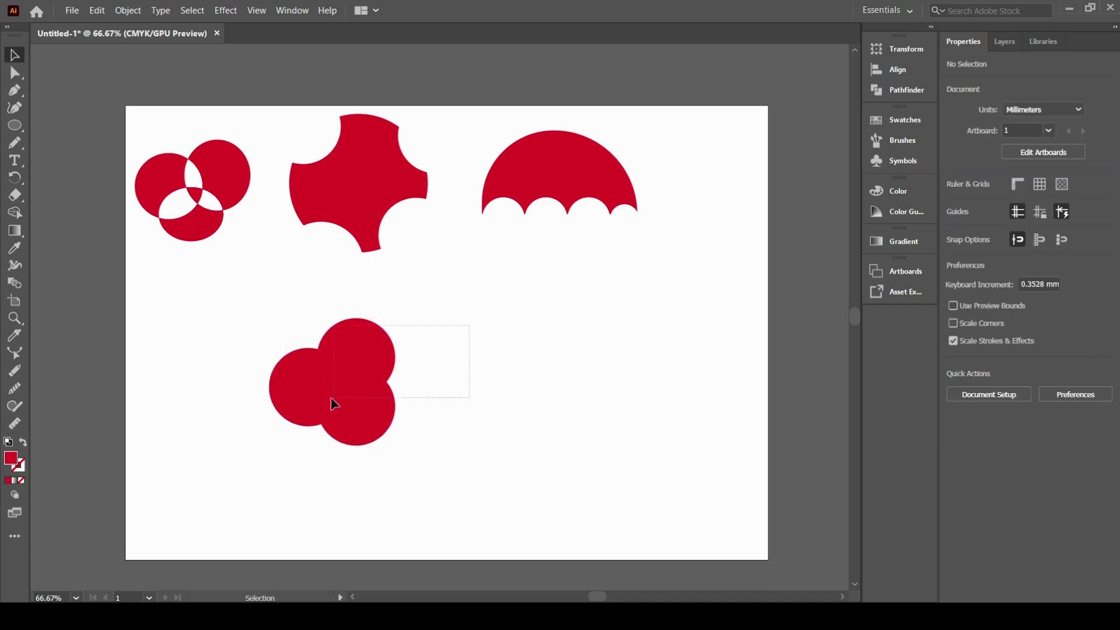
key("ctrl+z")
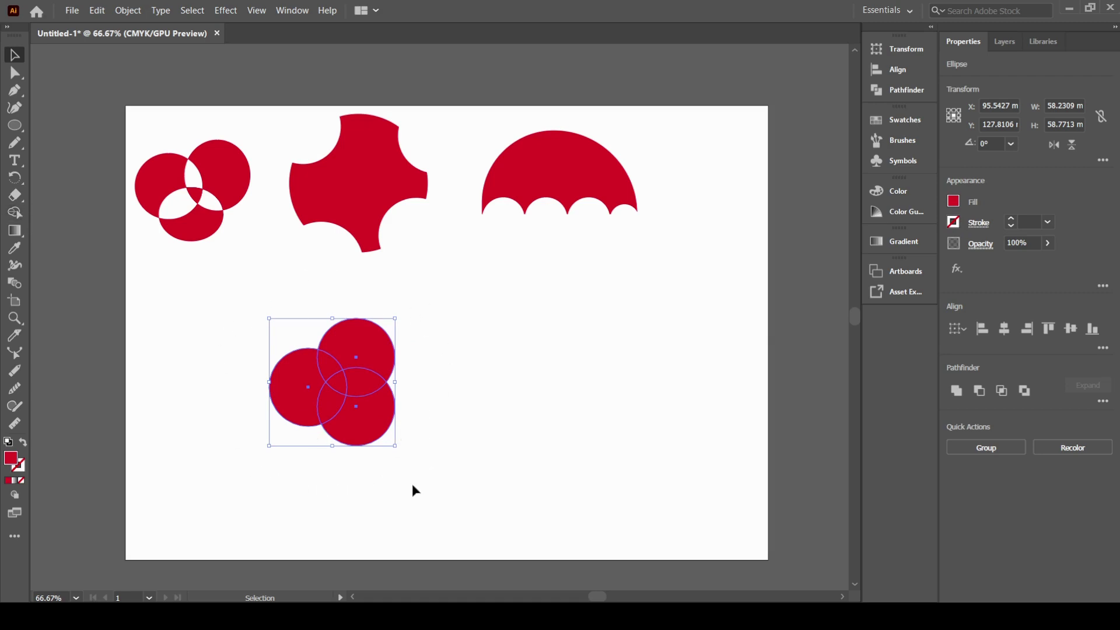
Marquee-select all three overlapping red circles and pick the Shape Builder tool.
left_click(457, 323)
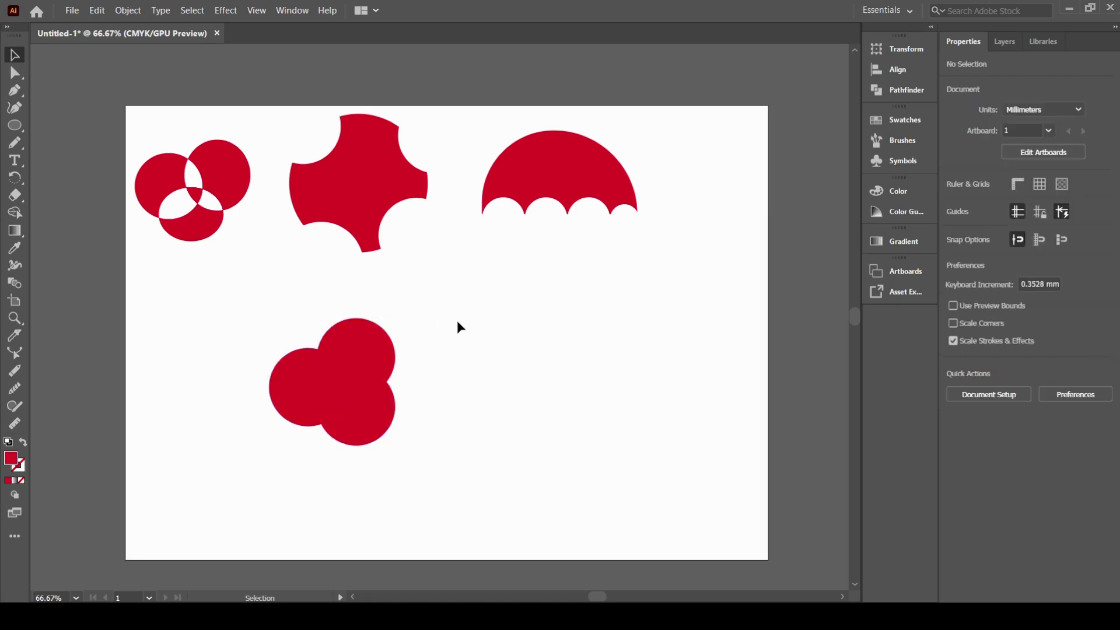
left_click_drag(465, 304, 200, 506)
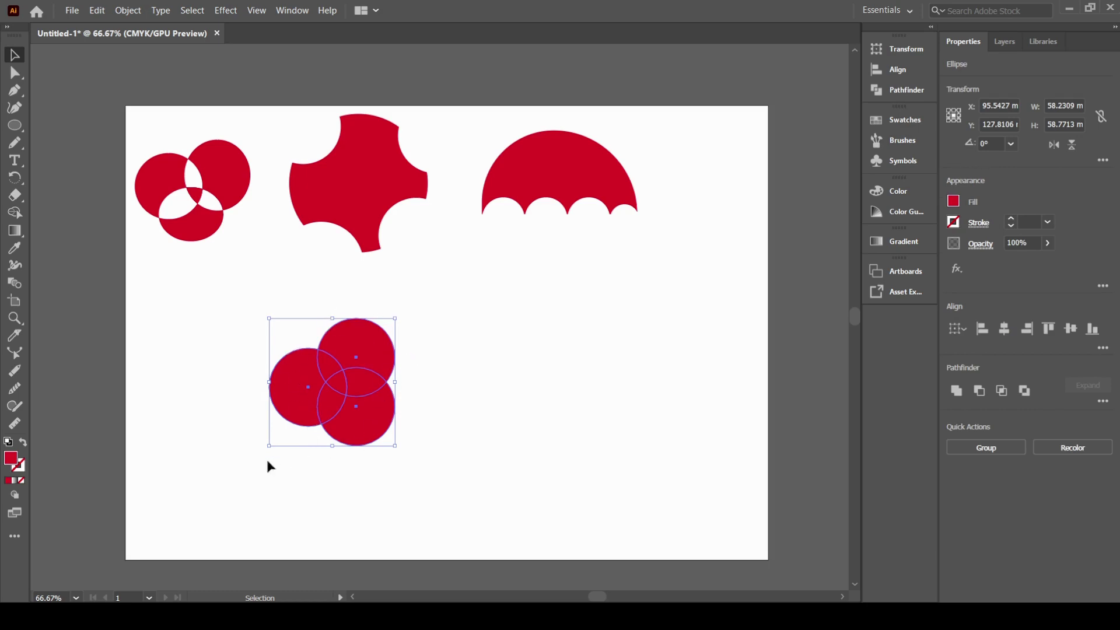
left_click(518, 281)
left_click_drag(518, 281, 205, 470)
key("ctrl+8")
left_click_drag(542, 273, 185, 471)
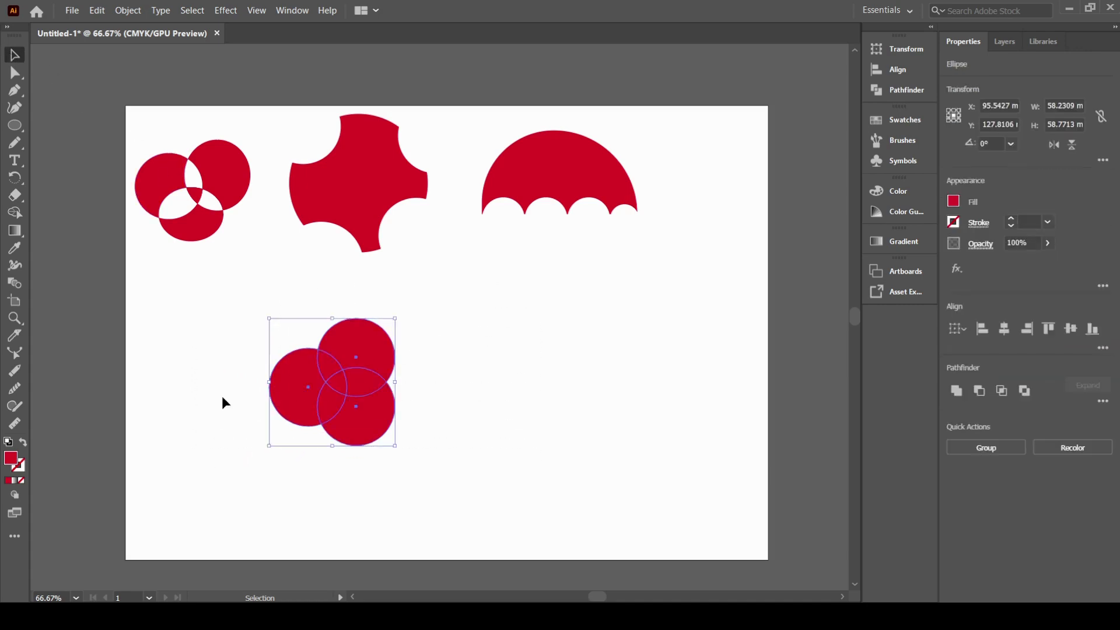
left_click(14, 214)
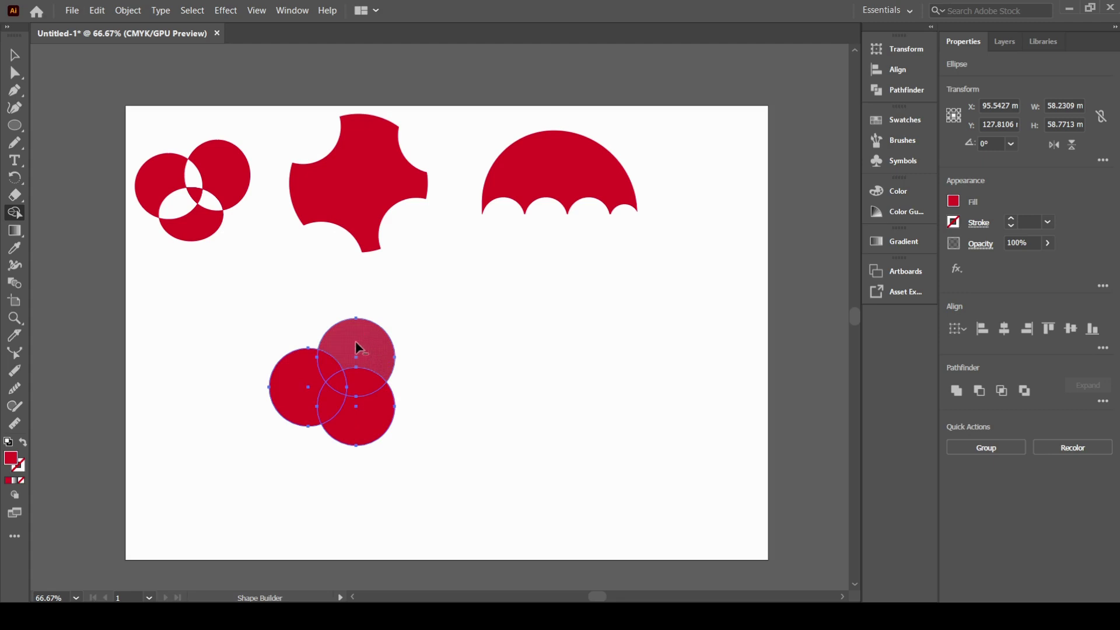
Delete the overlap lenses between the three circles with Alt and Shape Builder.
left_click(329, 370, "alt")
left_click(327, 402, "alt")
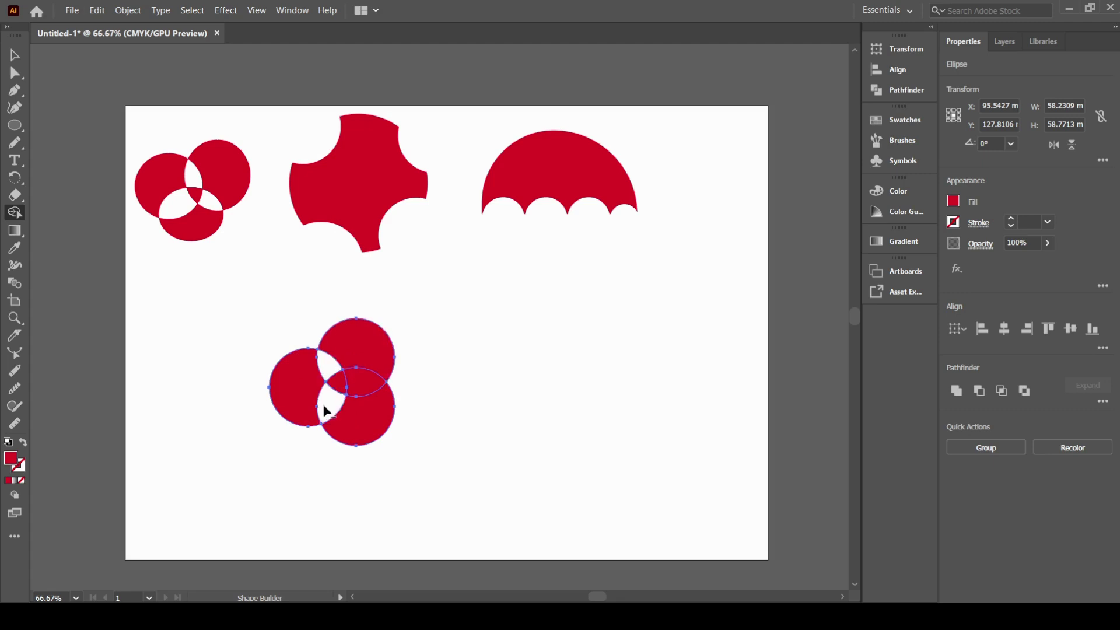
left_click(363, 391, "alt")
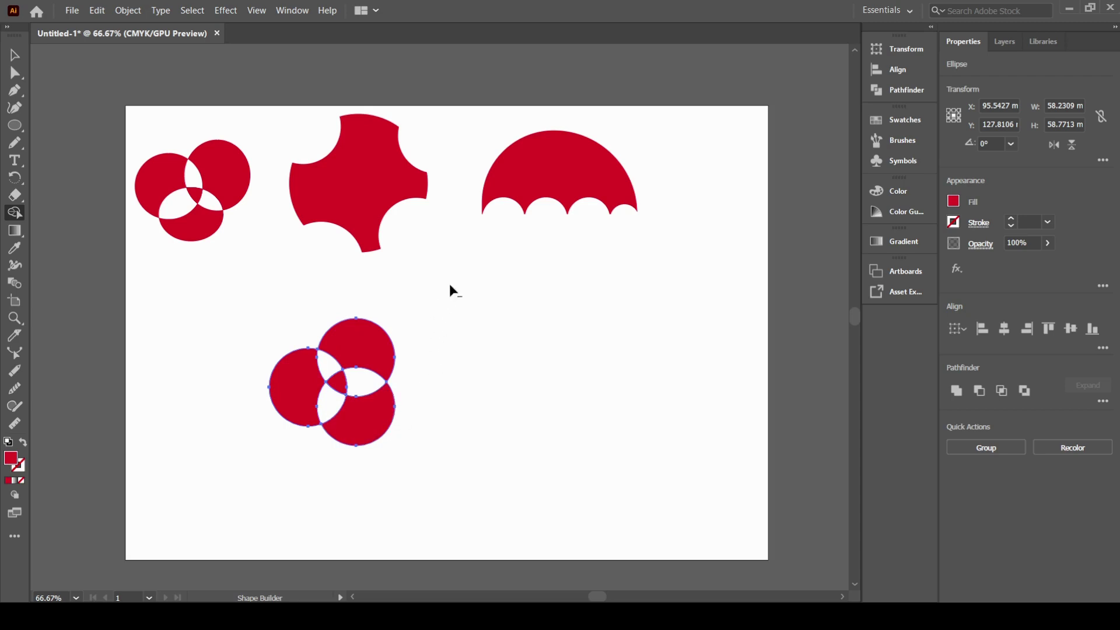
mouse_move(450, 285)
left_mouse_down()
mouse_move(417, 322)
mouse_move(446, 423)
mouse_move(499, 389)
mouse_move(501, 338)
mouse_move(518, 305)
mouse_move(488, 290)
mouse_move(450, 330)
left_mouse_up()
left_click(347, 373, "alt")
Move the new knot to the upper left, directly below the first knot.
left_click(14, 54)
left_click(508, 309)
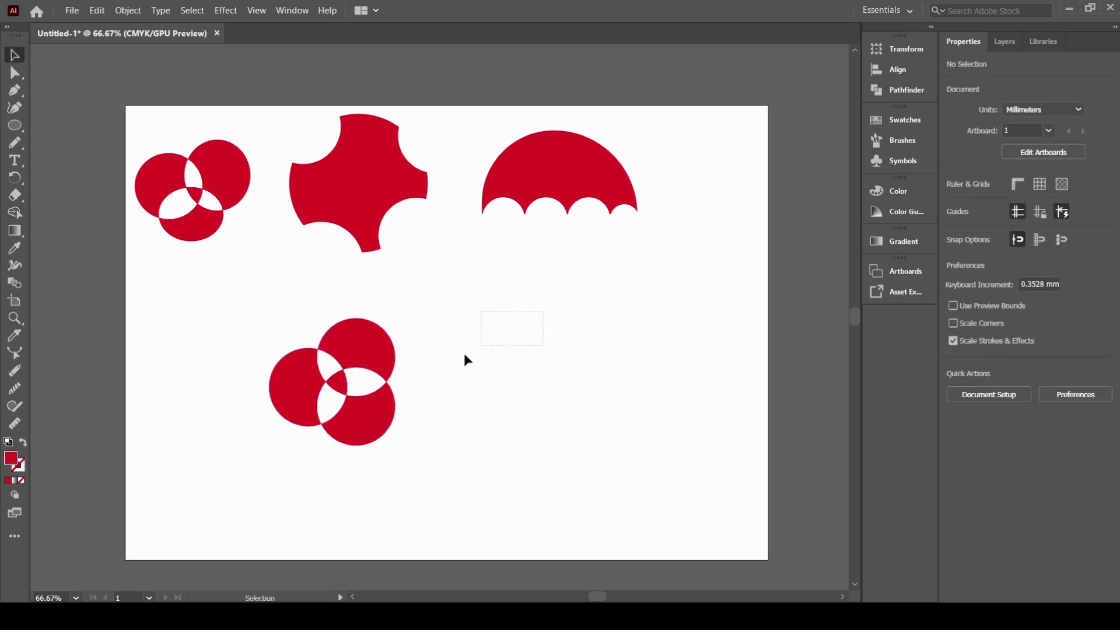
left_click_drag(362, 375, 233, 319)
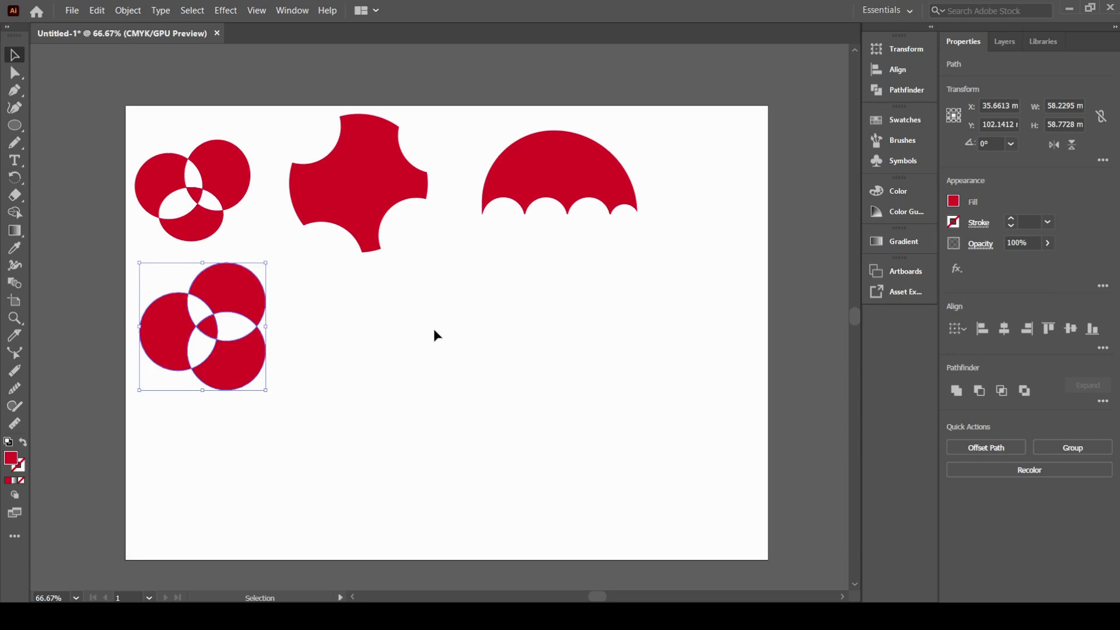
left_click(433, 328)
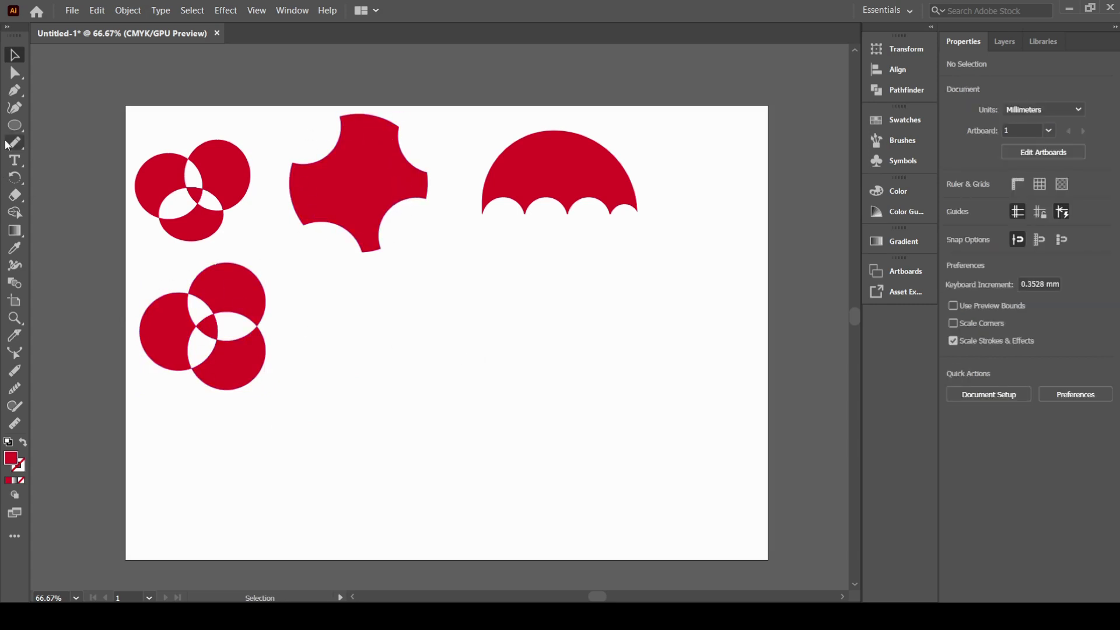
Draw a large red circle with 30 mm circles on its corners, then select all five.
left_click(15, 125)
left_click_drag(390, 313, 557, 480)
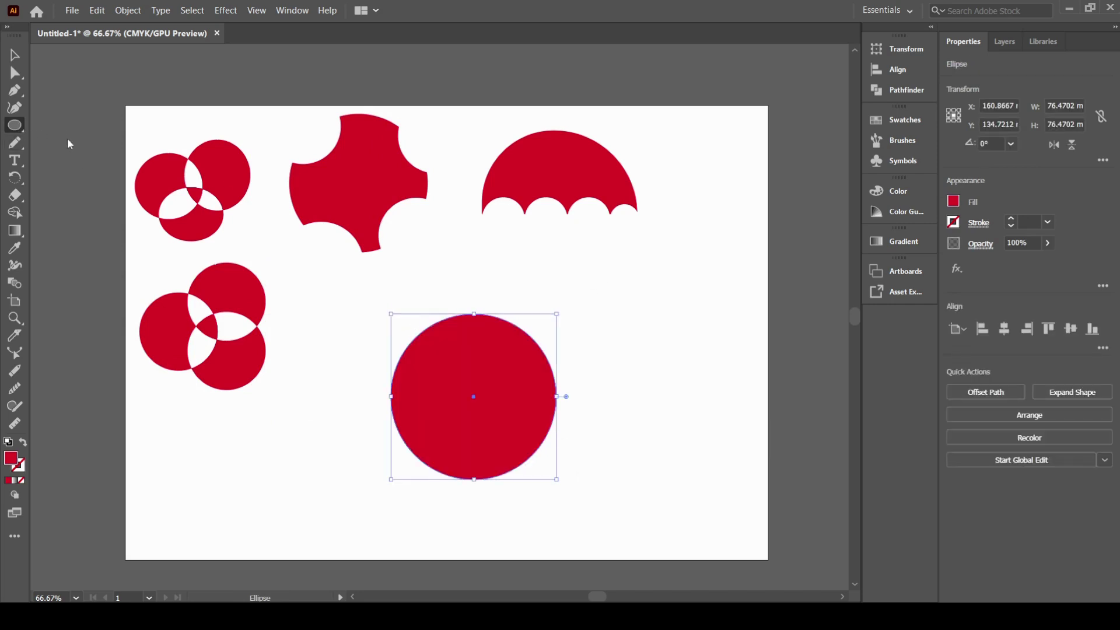
left_click_drag(382, 311, 447, 376)
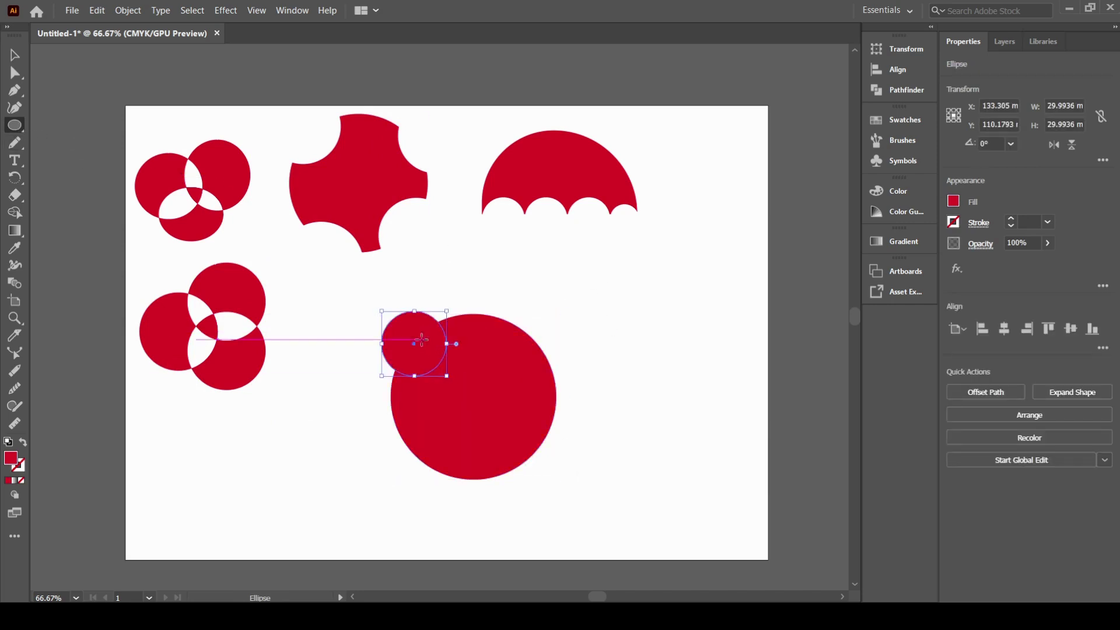
left_click_drag(421, 339, 411, 455)
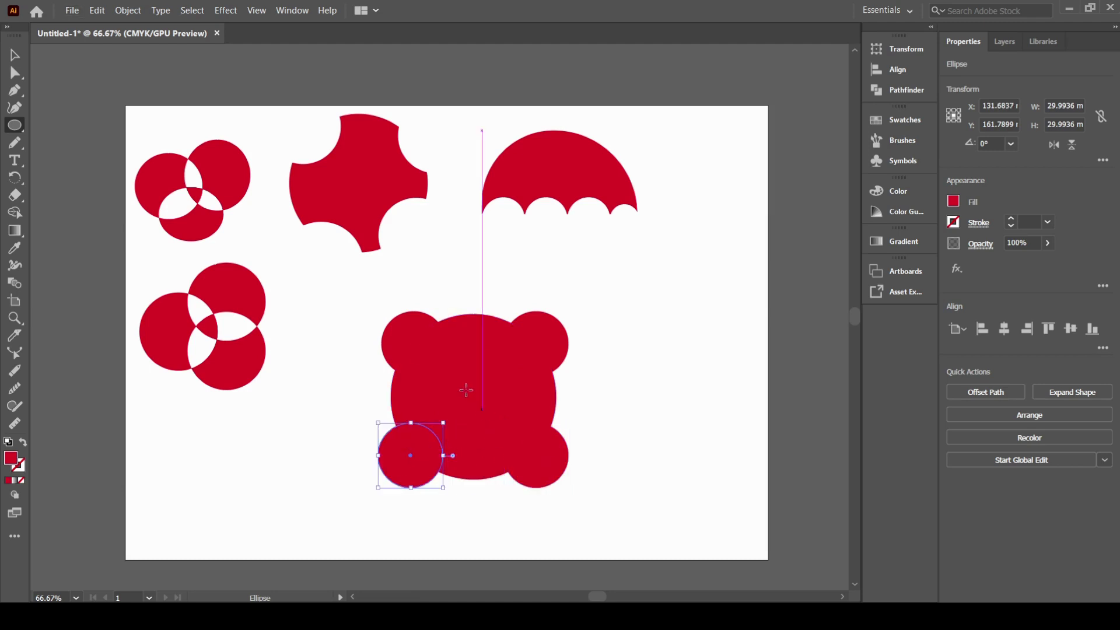
left_click(16, 56)
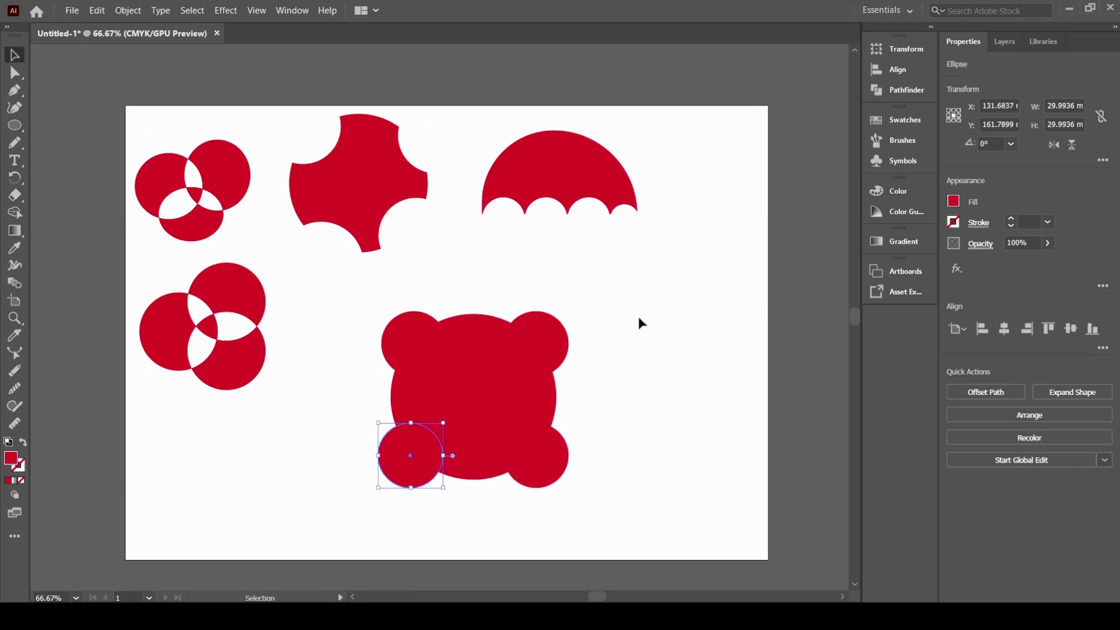
left_click(641, 282)
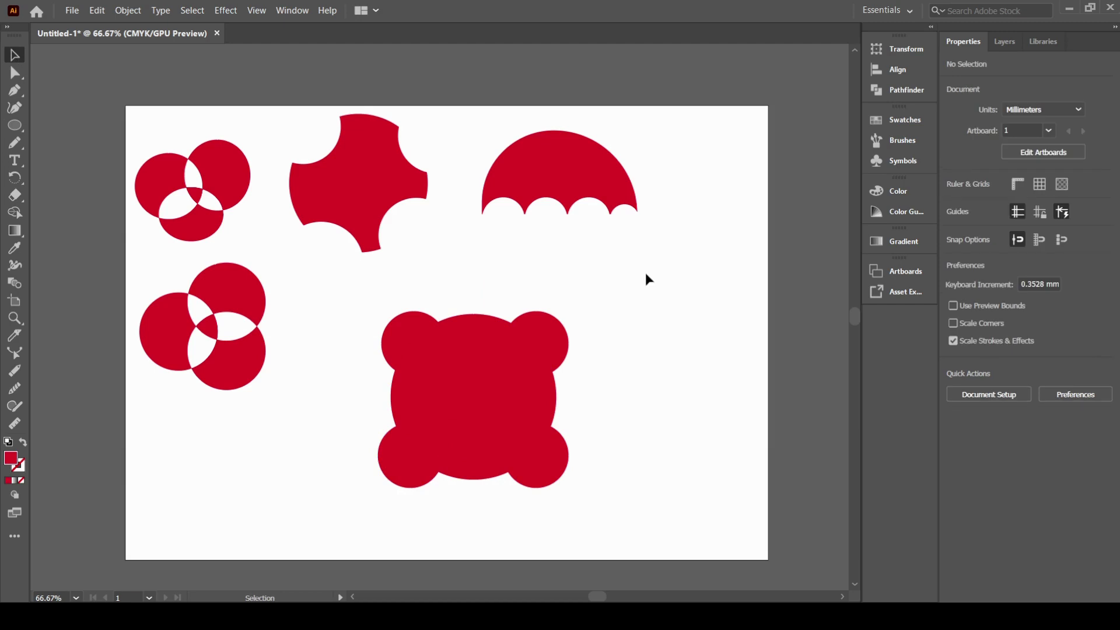
left_click_drag(646, 274, 404, 449)
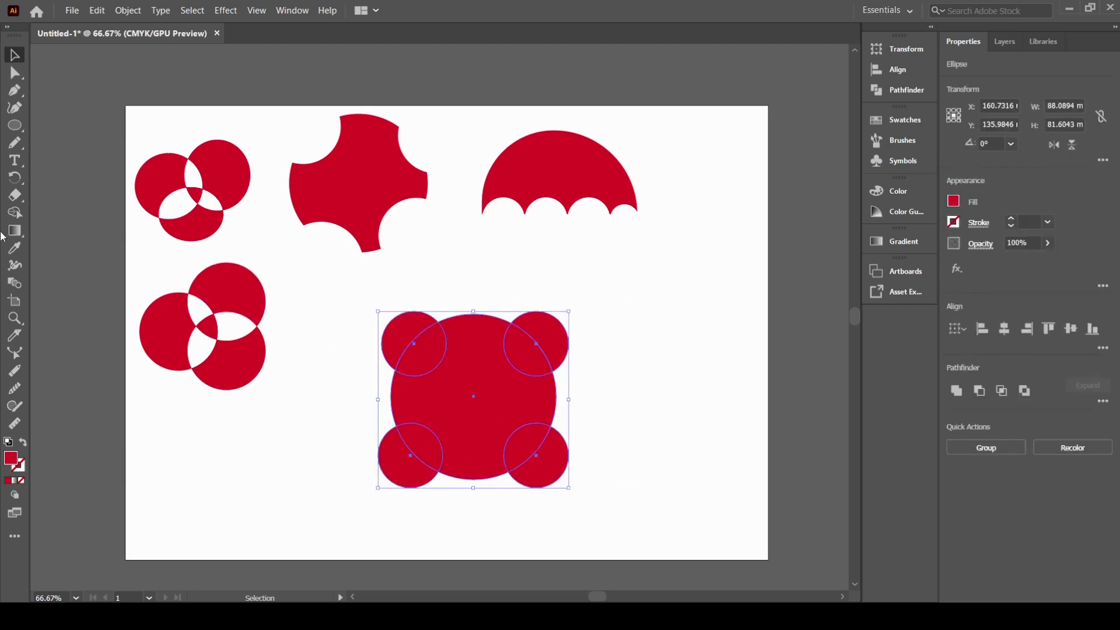
Carve the four corner circles out of the big circle with Alt and Shape Builder.
left_click(17, 214)
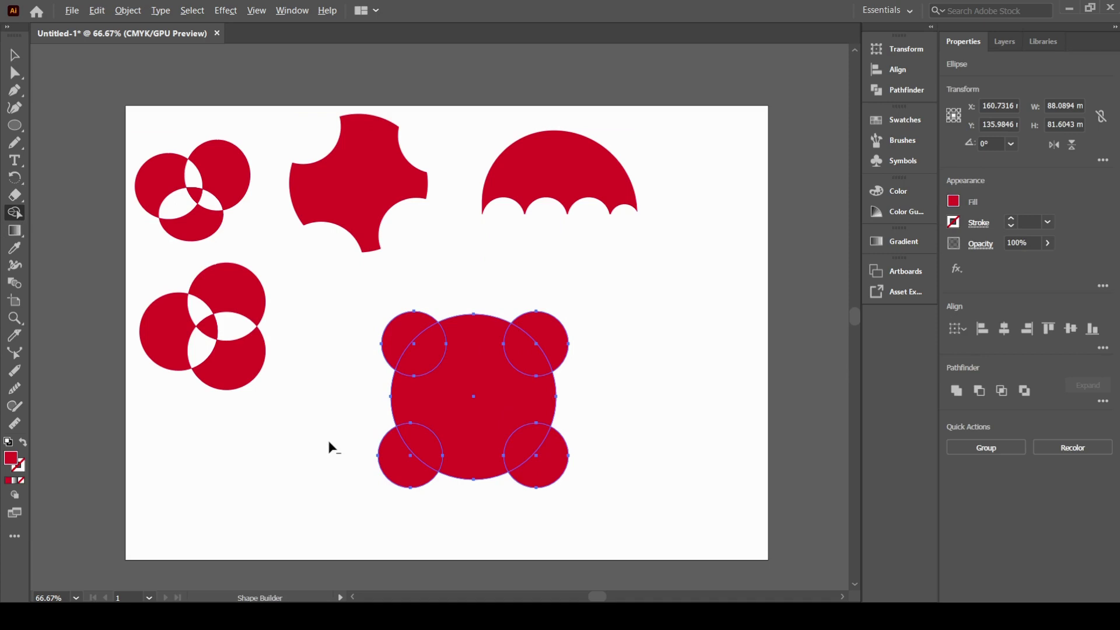
mouse_move(335, 475)
left_mouse_down()
mouse_move(408, 436)
mouse_move(456, 516)
mouse_move(526, 521)
mouse_move(555, 491)
mouse_move(529, 459)
mouse_move(620, 397)
mouse_move(608, 339)
mouse_move(513, 347)
mouse_move(534, 293)
mouse_move(478, 277)
mouse_move(432, 300)
mouse_move(421, 344)
mouse_move(361, 365)
left_mouse_up()
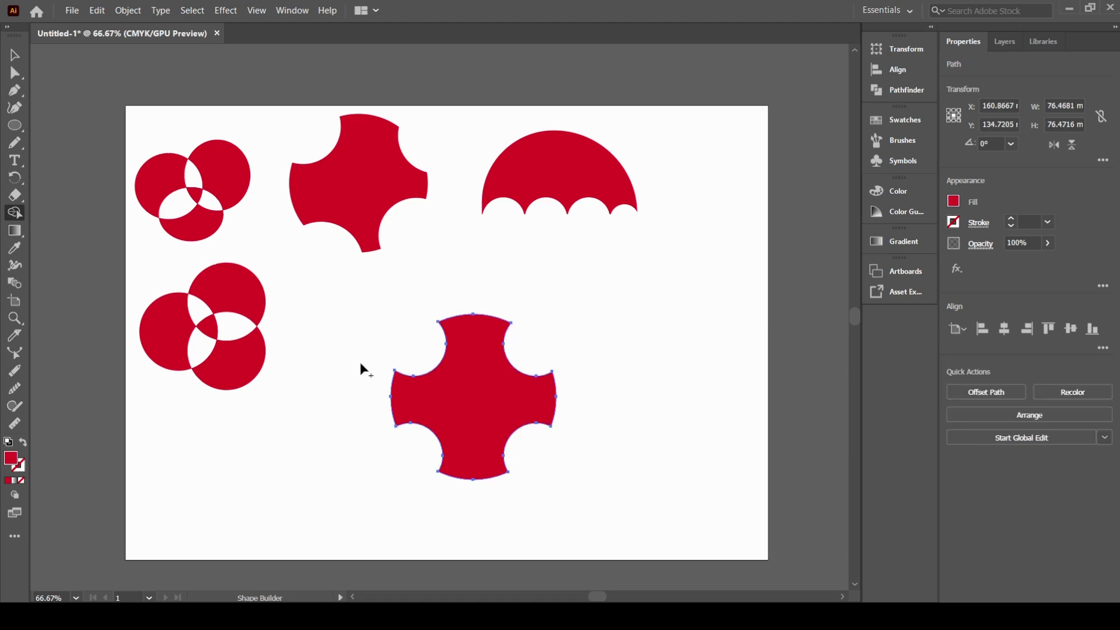
left_click(15, 54)
left_click(667, 270)
Move the cross into the second row and shrink it to about 55 mm.
left_click_drag(491, 413, 437, 325)
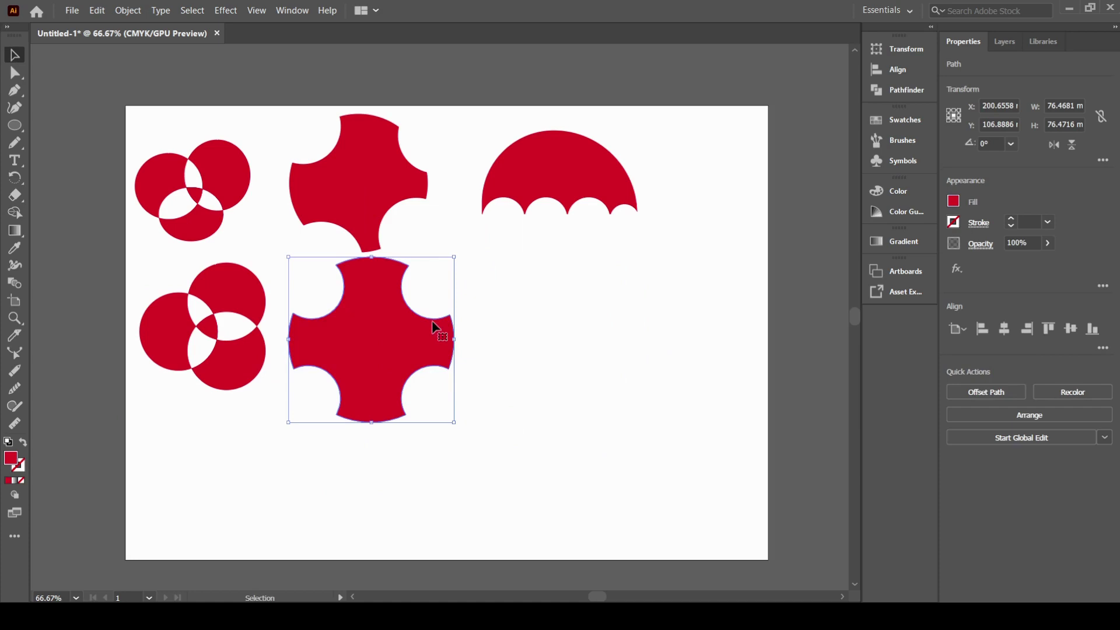
left_click_drag(453, 423, 413, 373)
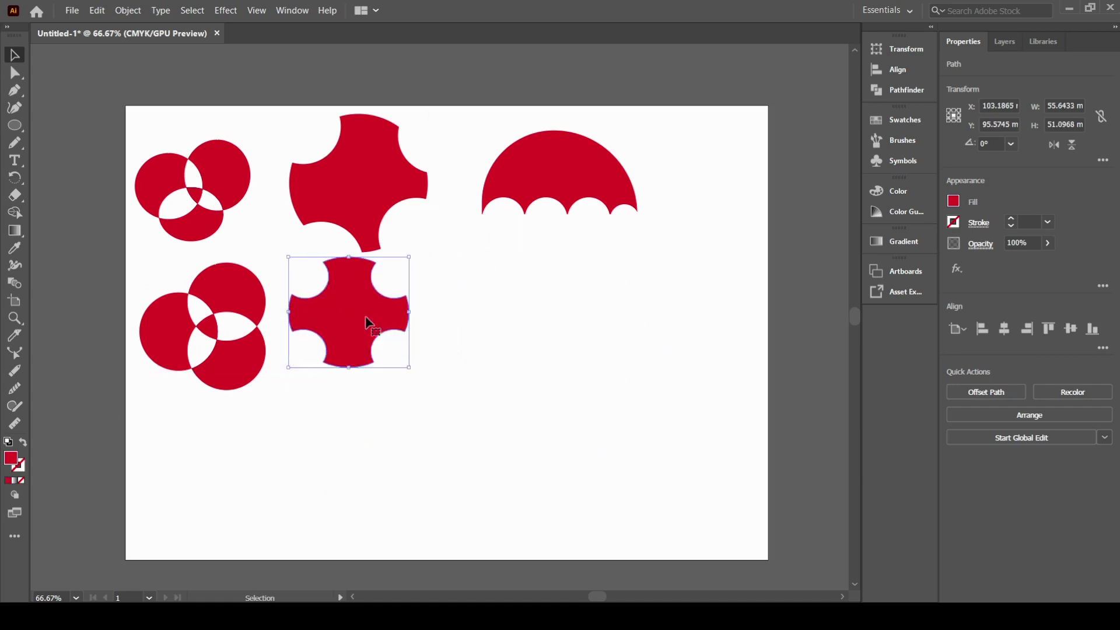
left_click_drag(367, 320, 367, 337)
left_click(580, 344)
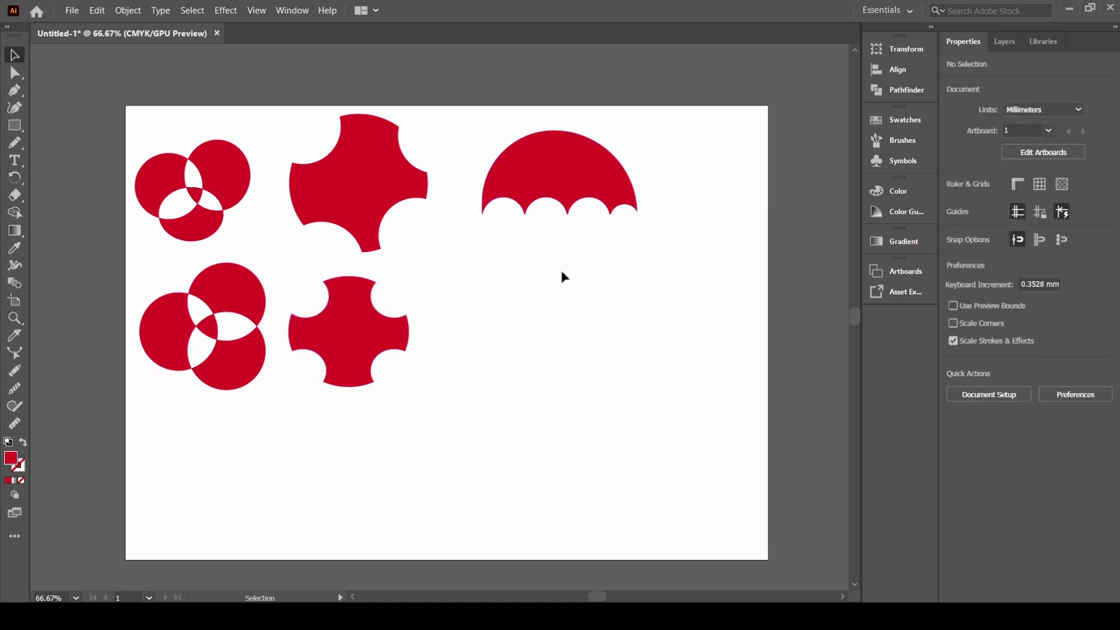
Draw a 79 × 34 mm red rectangle with its top corners fully rounded into a dome.
left_click(14, 125)
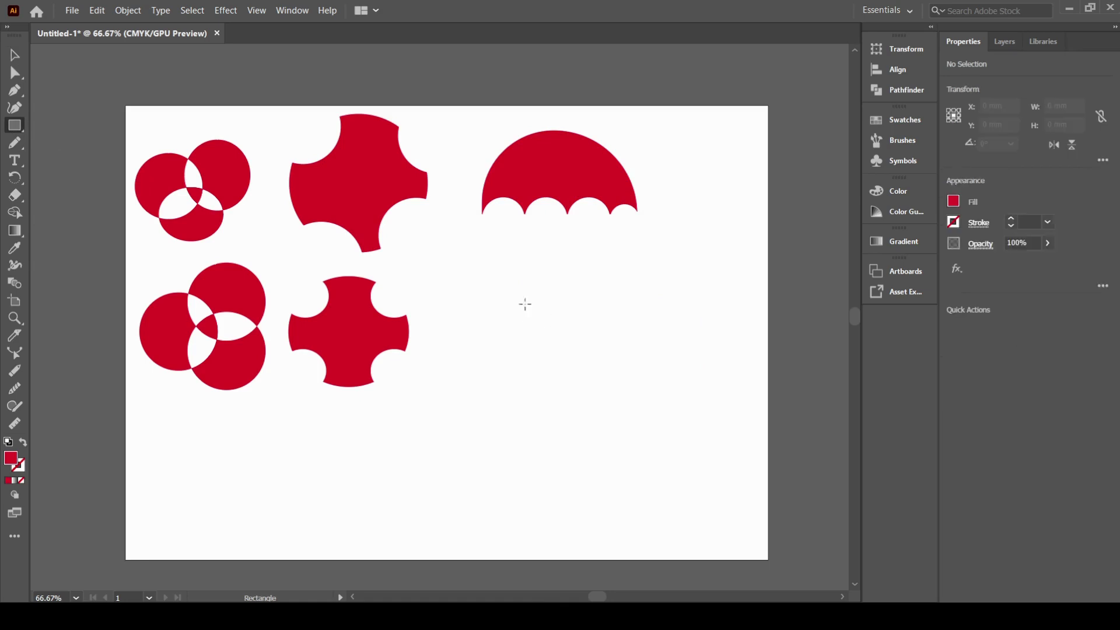
left_click_drag(529, 288, 685, 358)
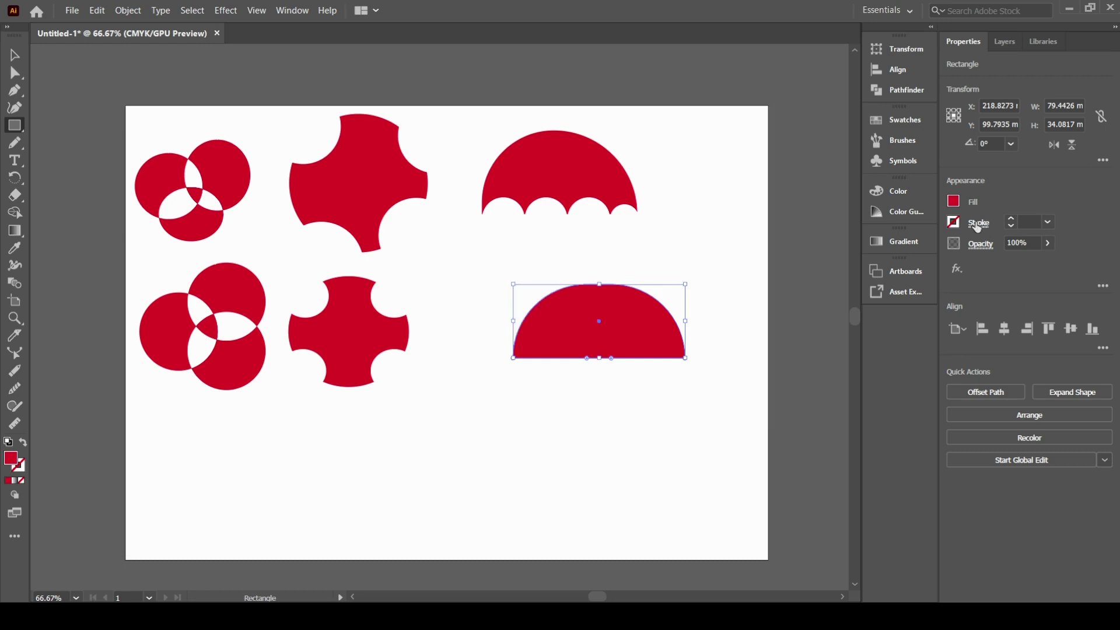
left_click(15, 55)
left_click(625, 397)
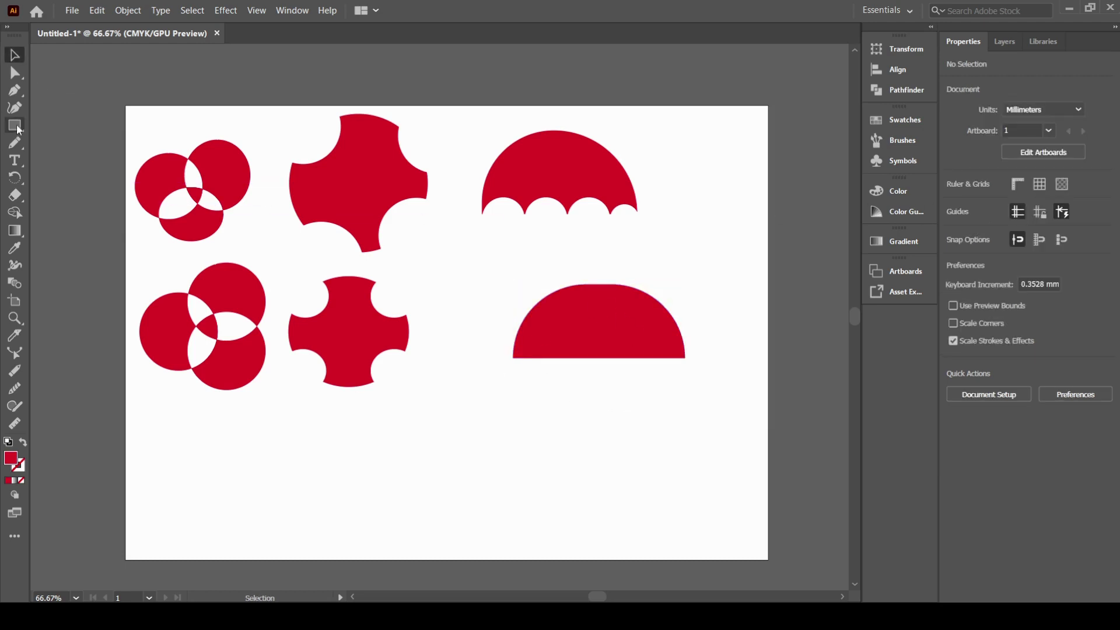
Line up five small circles along the dome's lower edge using a copy and Ctrl+D repeats.
key("l")
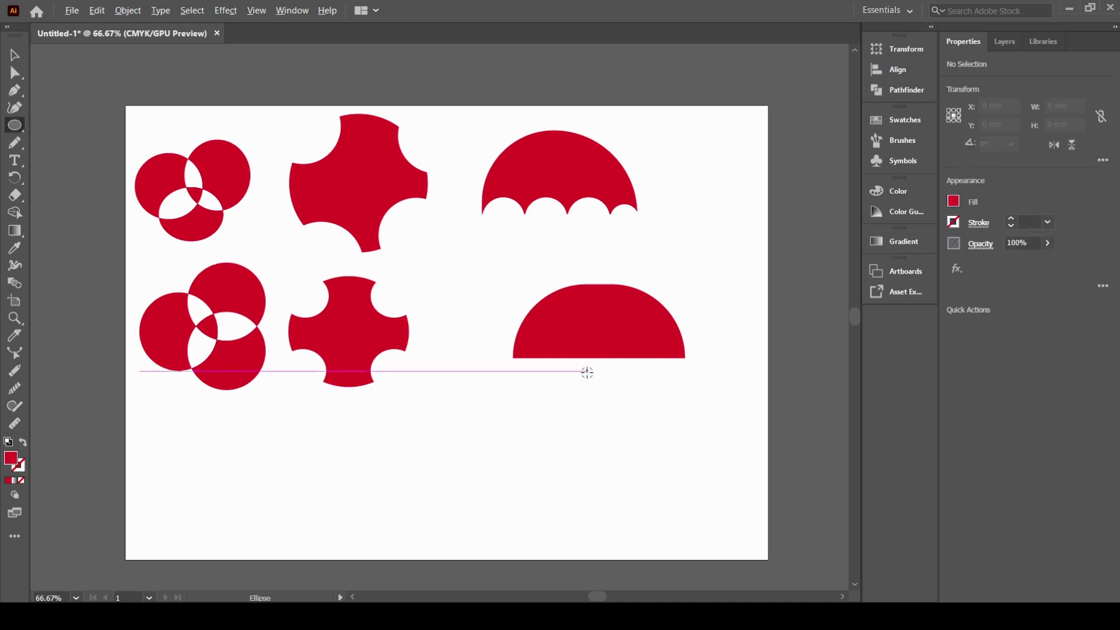
scroll(586, 374, "up", 3)
scroll(442, 321, "down", 1)
left_click_drag(377, 299, 452, 375)
left_click_drag(415, 337, 474, 334)
key("ctrl+d")
key("ctrl+d")
key("ctrl+d")
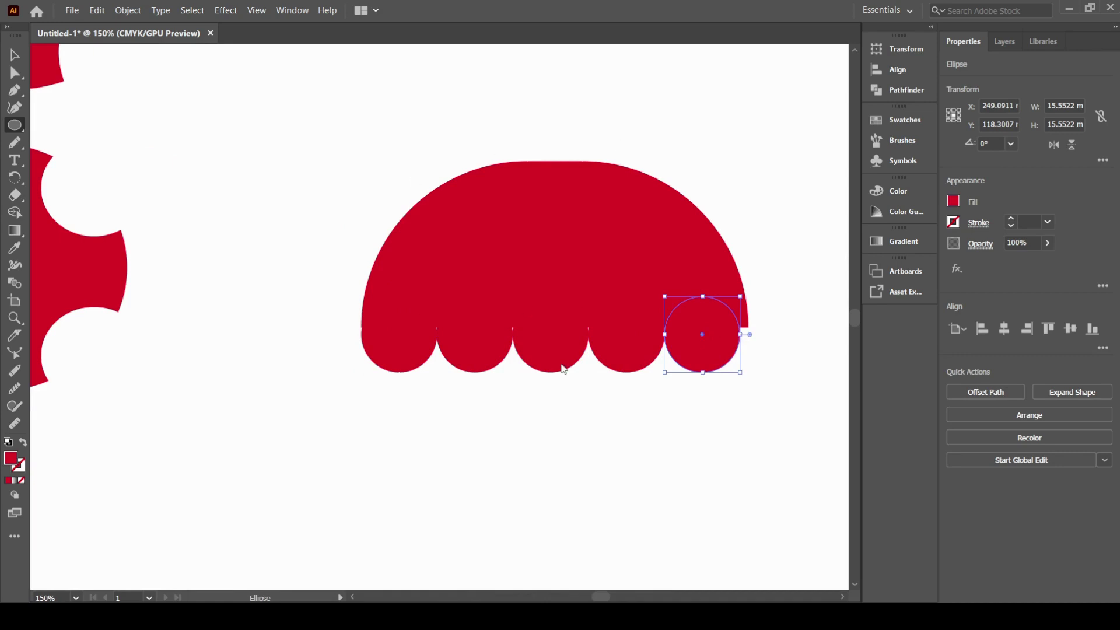
Select the dome and circles, then Alt-drag Shape Builder across the circles to scallop the base.
left_click(26, 51)
left_click_drag(807, 165, 305, 386)
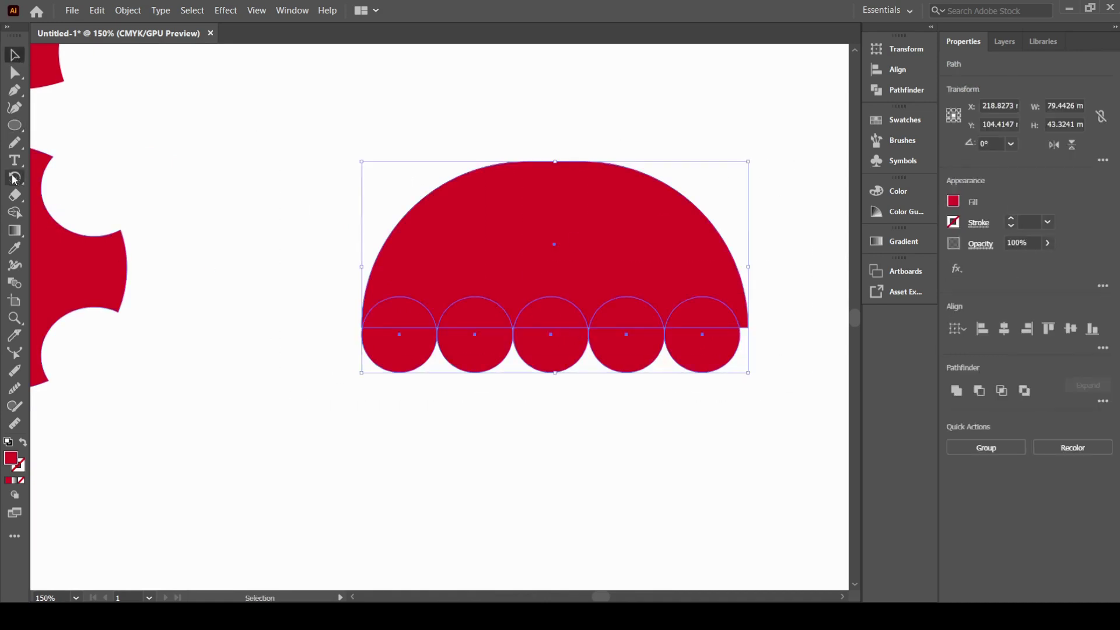
left_click(15, 212)
mouse_move(304, 396)
left_mouse_down()
mouse_move(366, 355)
mouse_move(382, 320)
mouse_move(442, 403)
mouse_move(459, 329)
mouse_move(482, 324)
mouse_move(536, 385)
mouse_move(539, 325)
mouse_move(652, 386)
mouse_move(623, 331)
mouse_move(638, 318)
mouse_move(691, 382)
mouse_move(676, 329)
mouse_move(722, 328)
mouse_move(782, 385)
left_mouse_up()
key("ctrl+1")
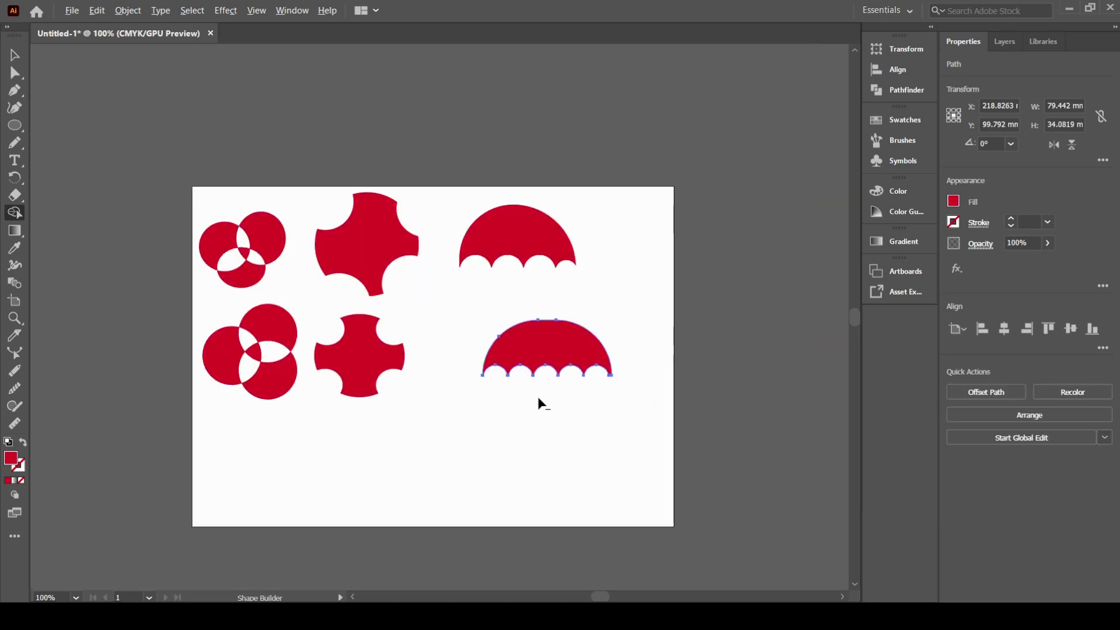
Move the scalloped umbrella up and right, level with the second knot and cross.
left_click(15, 55)
key("ctrl+minus")
left_click(519, 402)
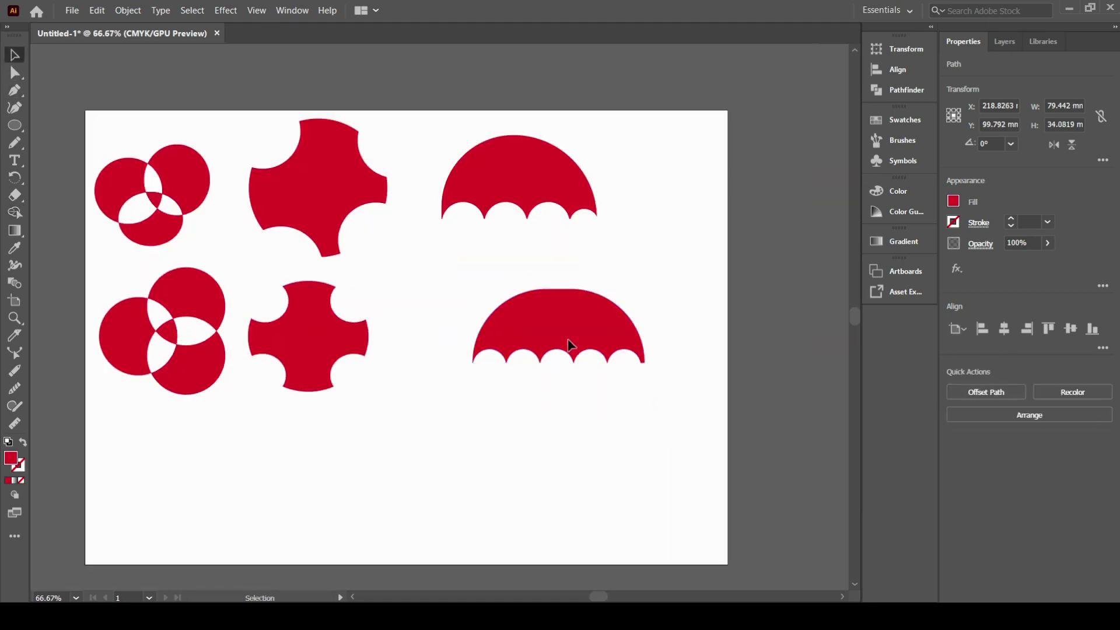
left_click_drag(569, 345, 584, 308)
left_click(135, 278)
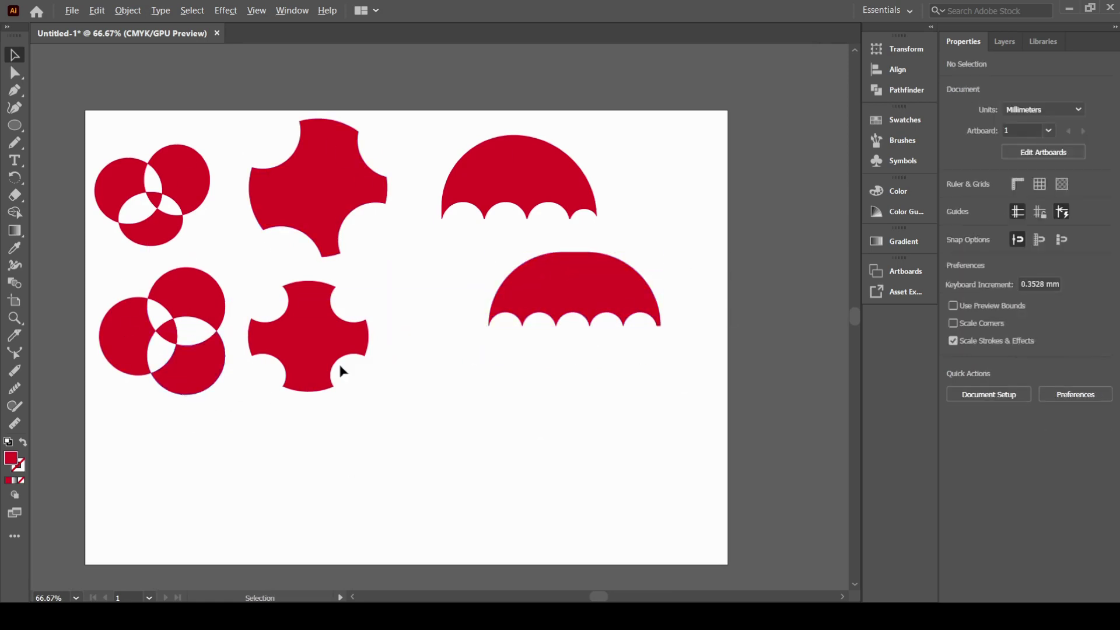
key("ctrl+minus")
key("ctrl+plus")
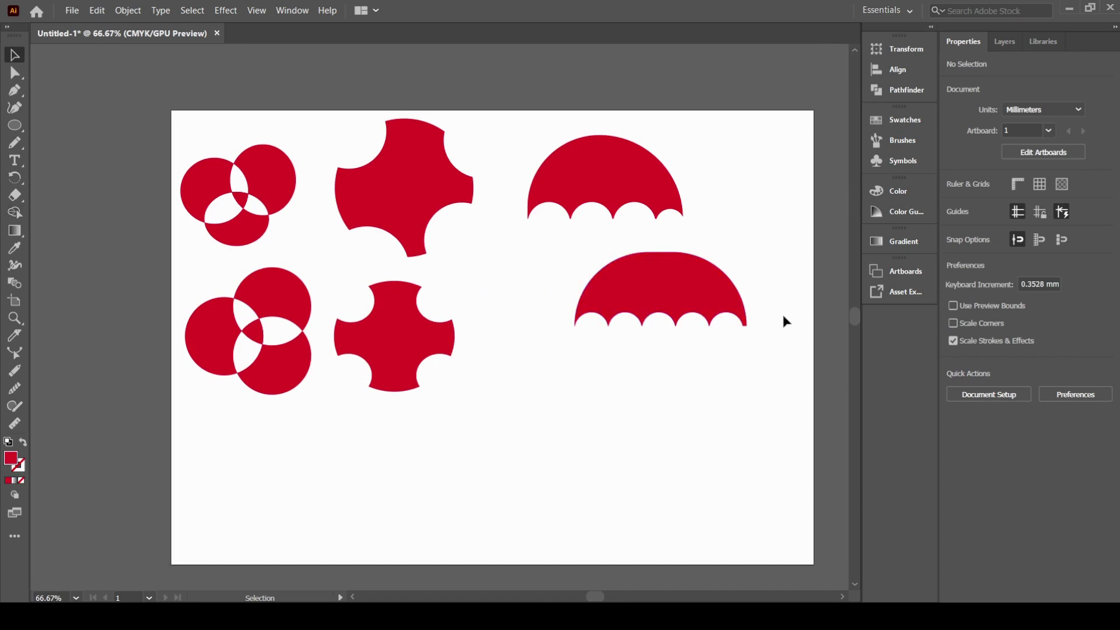
scroll(786, 328, "up", 1)
scroll(740, 340, "down", 1)
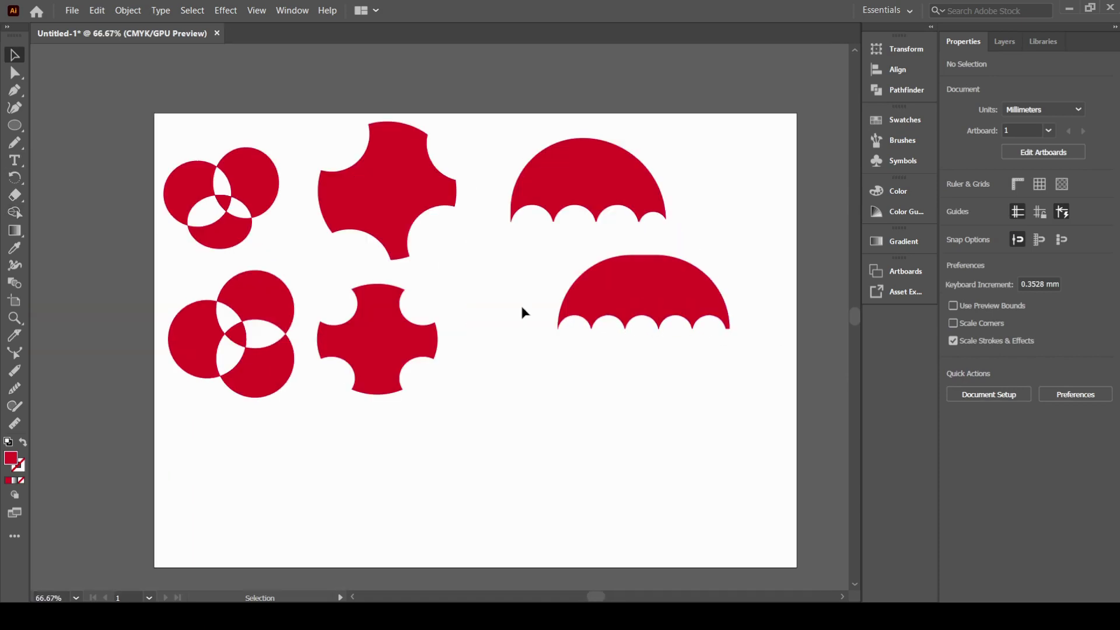